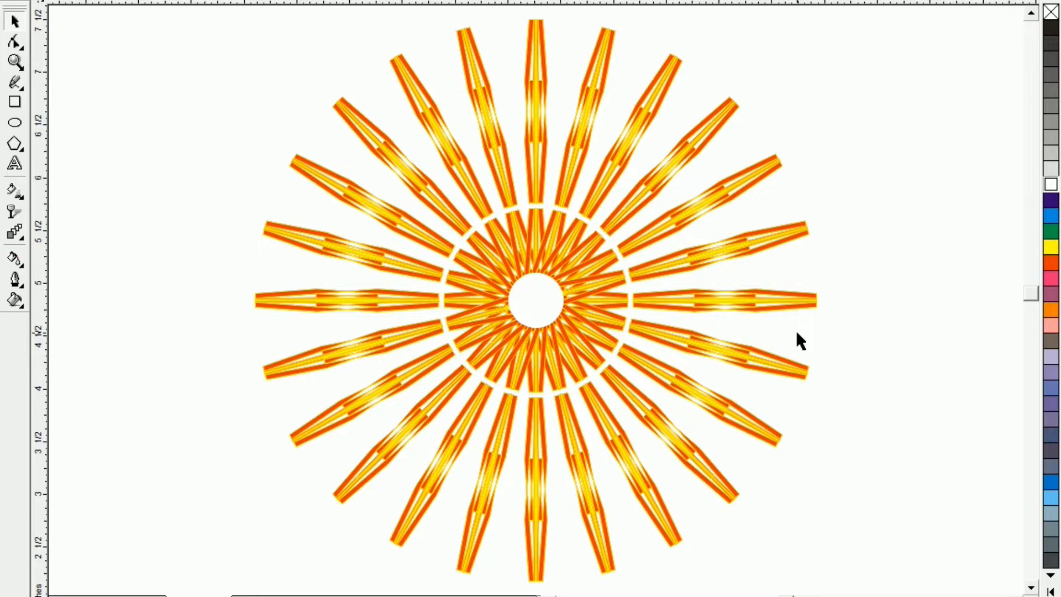
{"action": "key", "text": "z"}
{"action": "left_click_drag", "start_coordinate": [339, 175], "coordinate": [722, 466]}
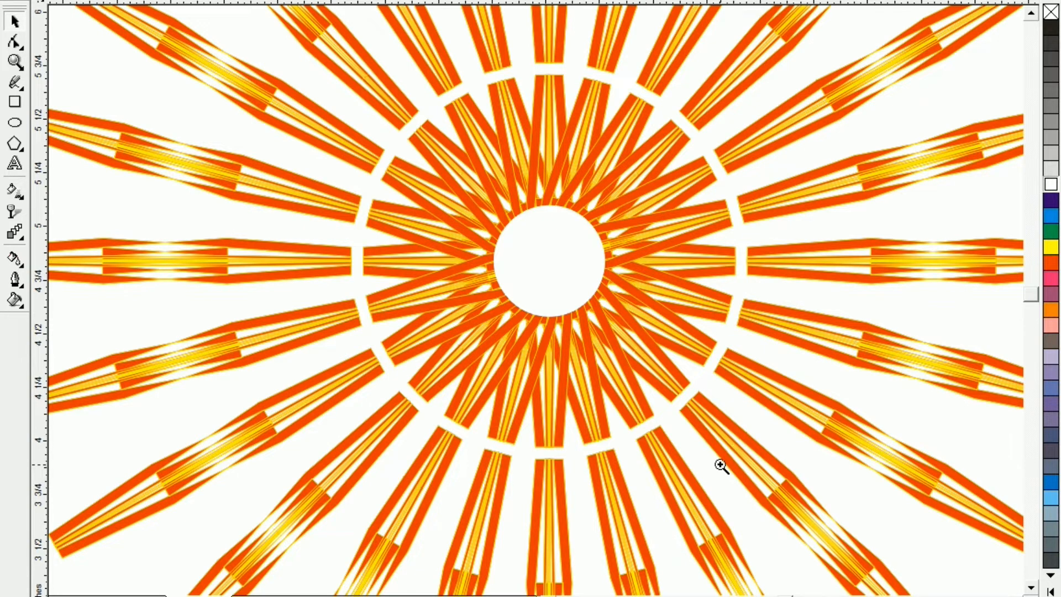
{"action": "key", "text": "F3"}
{"action": "key", "text": "F3"}
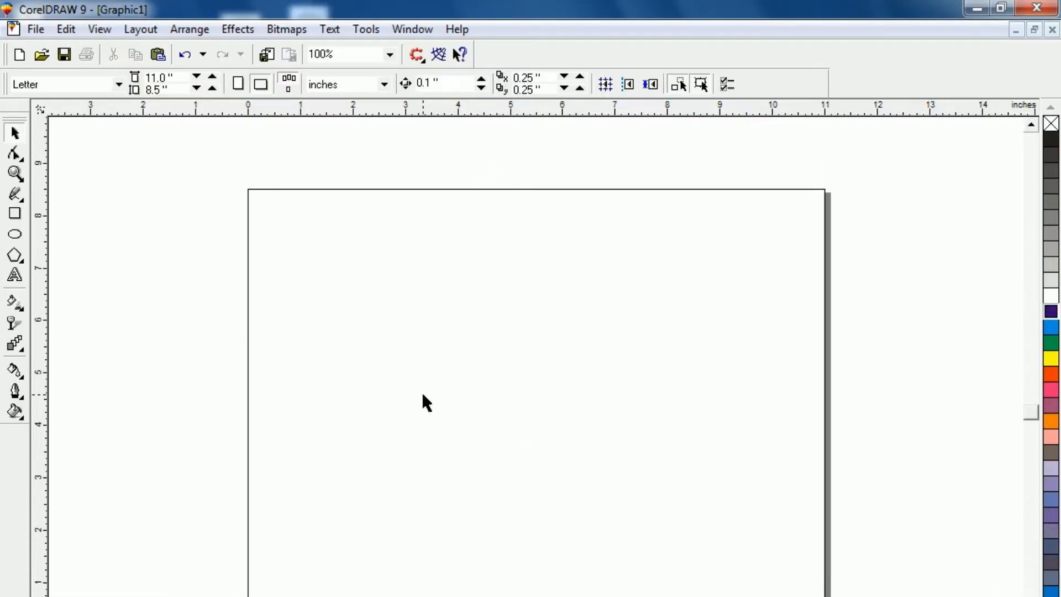
Step: Draw a six-sided polygon about 2.02 inches wide and 2.34 inches high near the middle of the page
{"action": "left_click", "coordinate": [15, 256]}
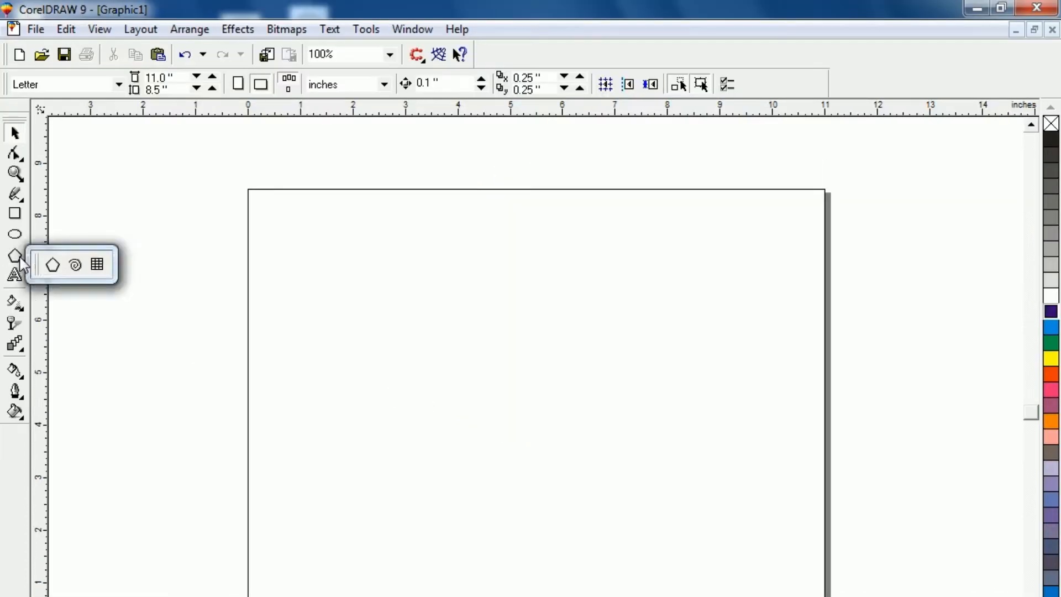
{"action": "left_click", "coordinate": [52, 266]}
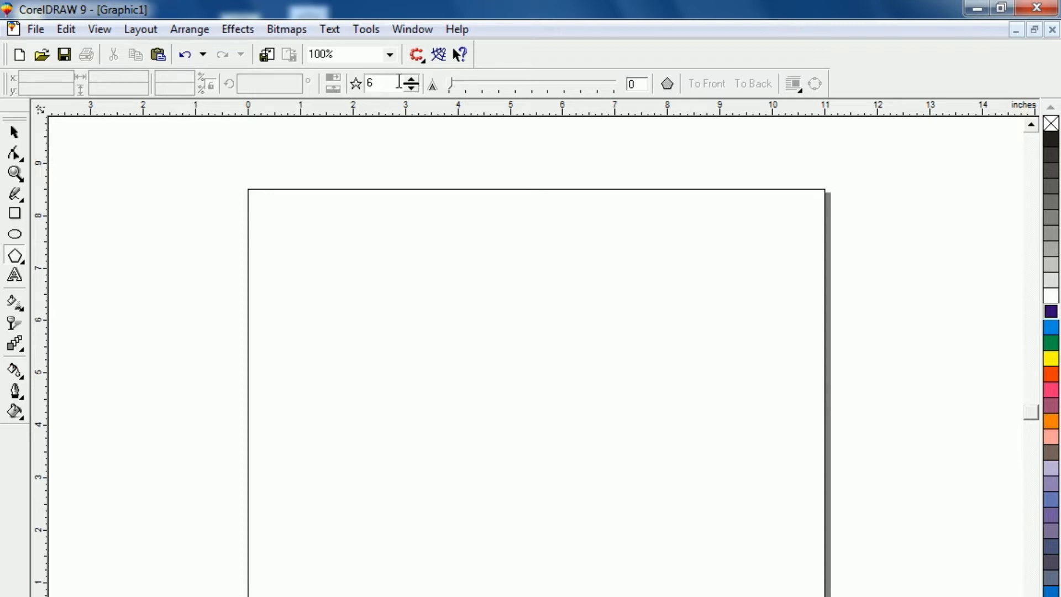
{"action": "left_click_drag", "start_coordinate": [401, 336], "coordinate": [502, 485]}
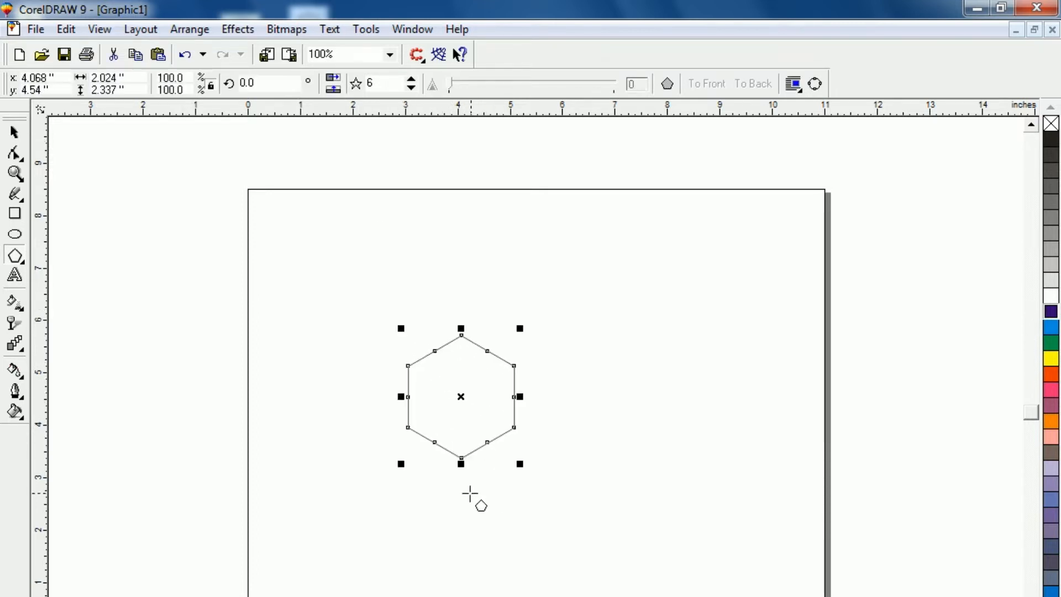
{"action": "key", "text": "shift+F2"}
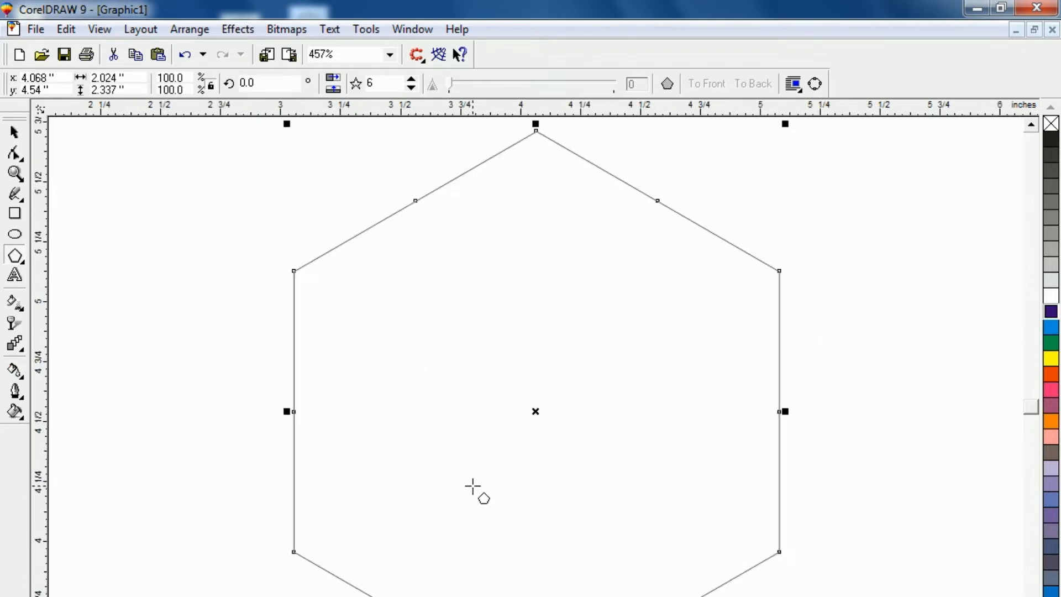
{"action": "key", "text": "F3"}
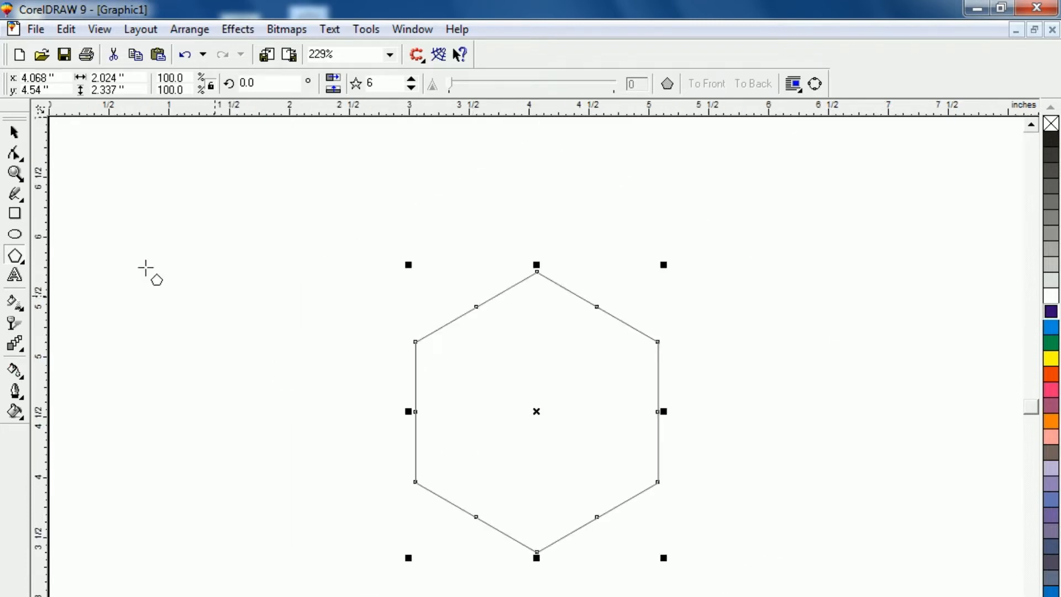
Step: Place a duplicate of the hexagon about 0.6 inch straight above the original, so the two overlap
{"action": "left_click", "coordinate": [13, 134]}
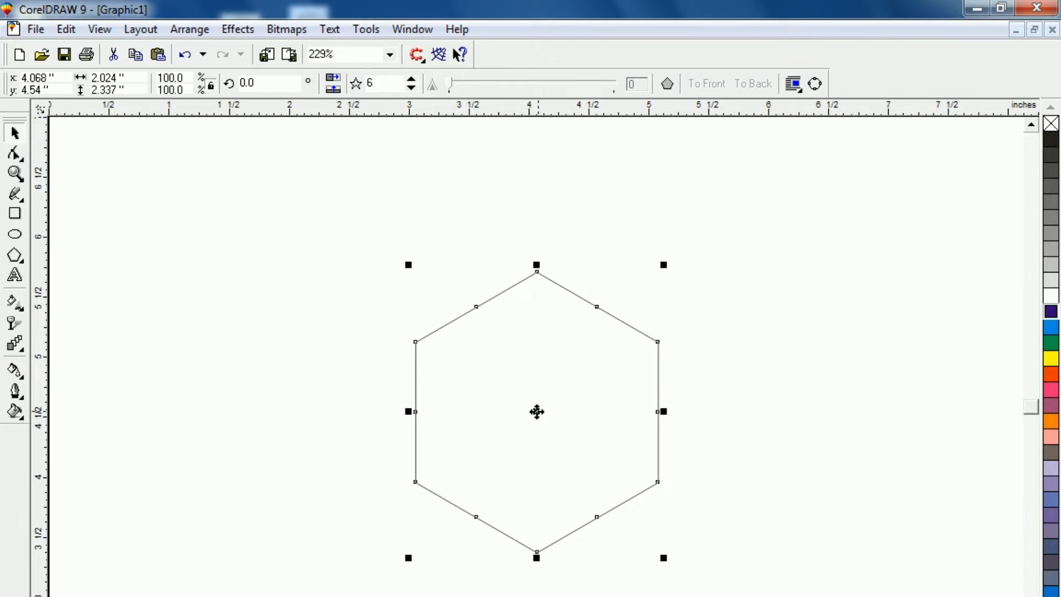
{"action": "left_click", "coordinate": [535, 411]}
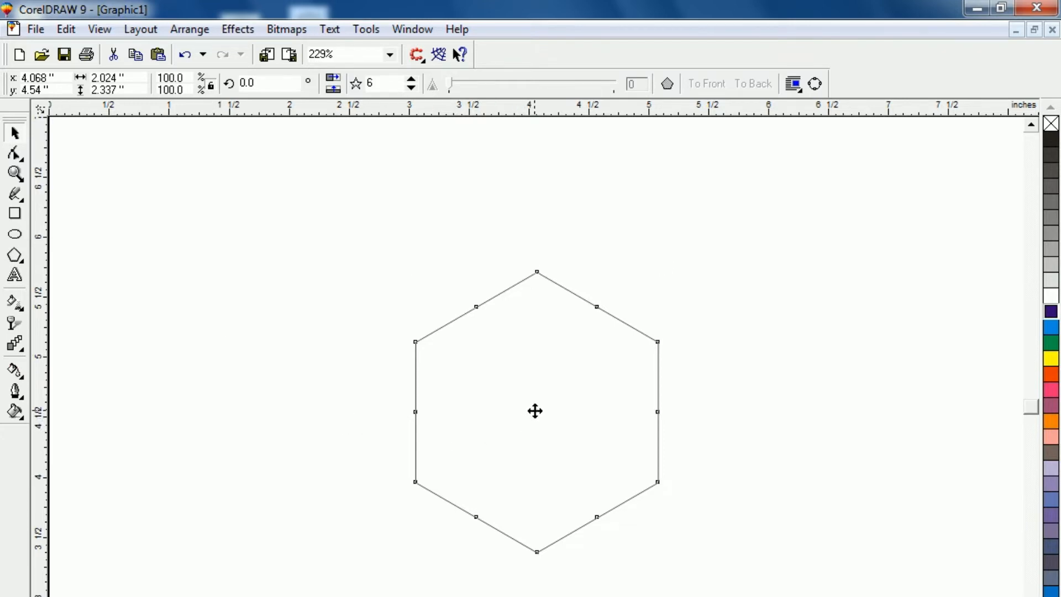
{"action": "left_click_drag", "start_coordinate": [535, 411], "coordinate": [529, 339]}
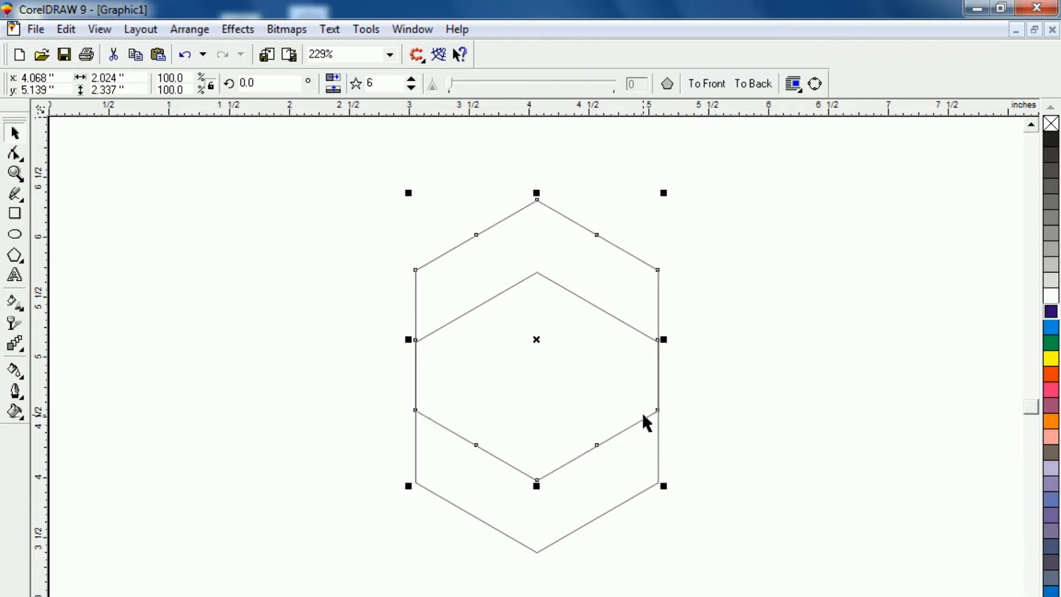
Step: Duplicate both hexagons about 1 inch horizontally to the right, so the copies overlap the originals by half
{"action": "left_click_drag", "start_coordinate": [318, 147], "coordinate": [715, 563]}
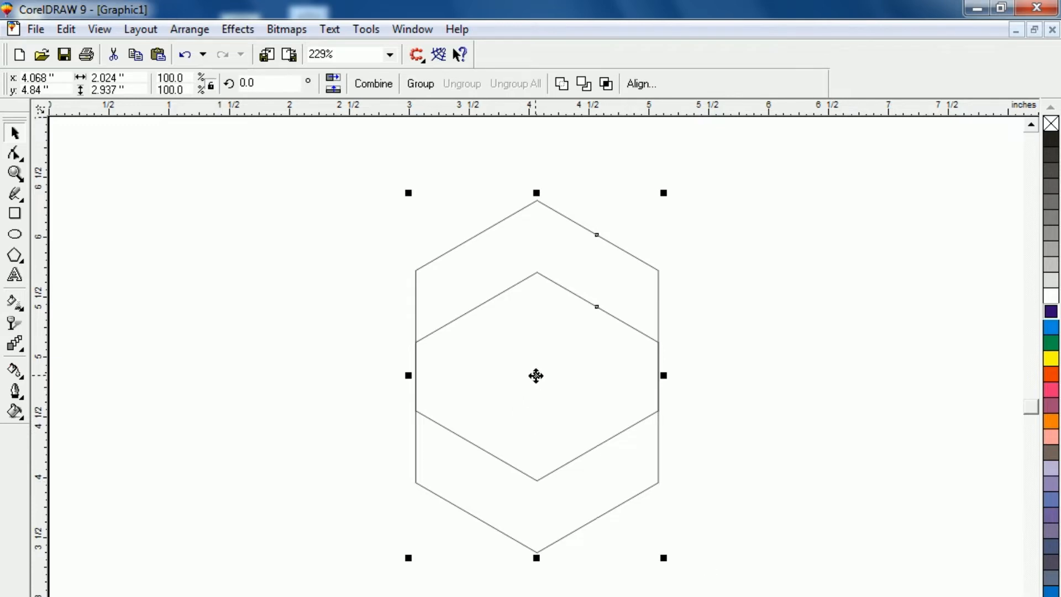
{"action": "left_click_drag", "start_coordinate": [536, 377], "coordinate": [657, 375]}
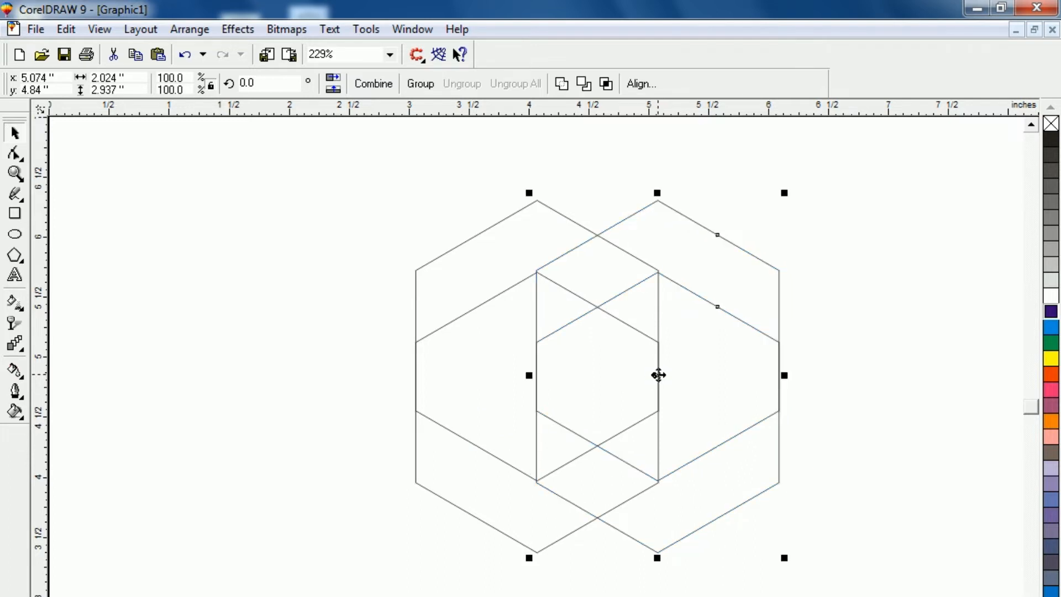
{"action": "left_click", "coordinate": [348, 214]}
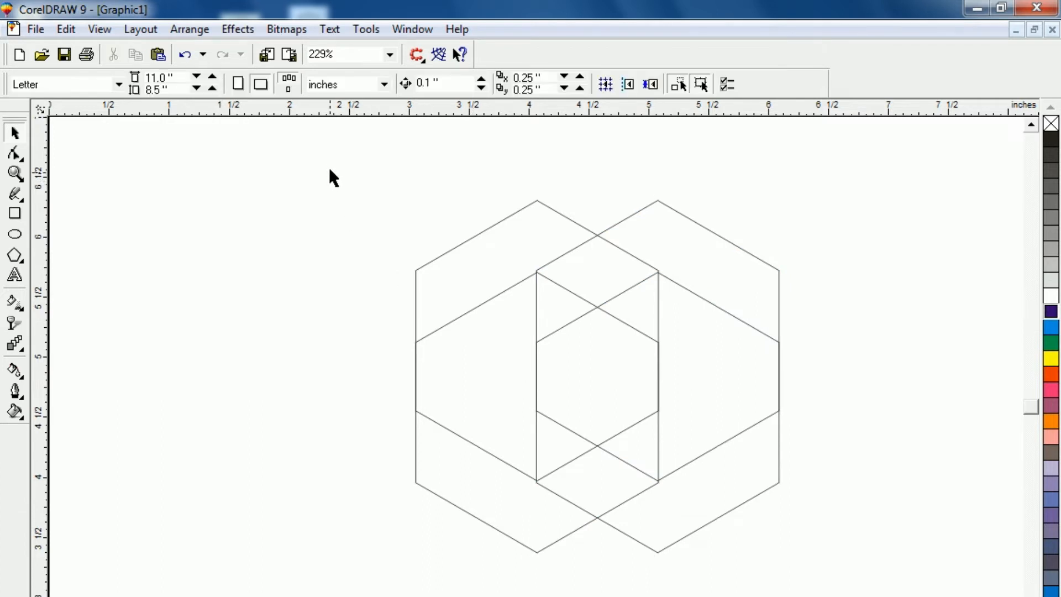
Step: Give all four hexagons an orange-red fill and yellow outline, and combine them into a single object
{"action": "left_click_drag", "start_coordinate": [330, 157], "coordinate": [853, 596]}
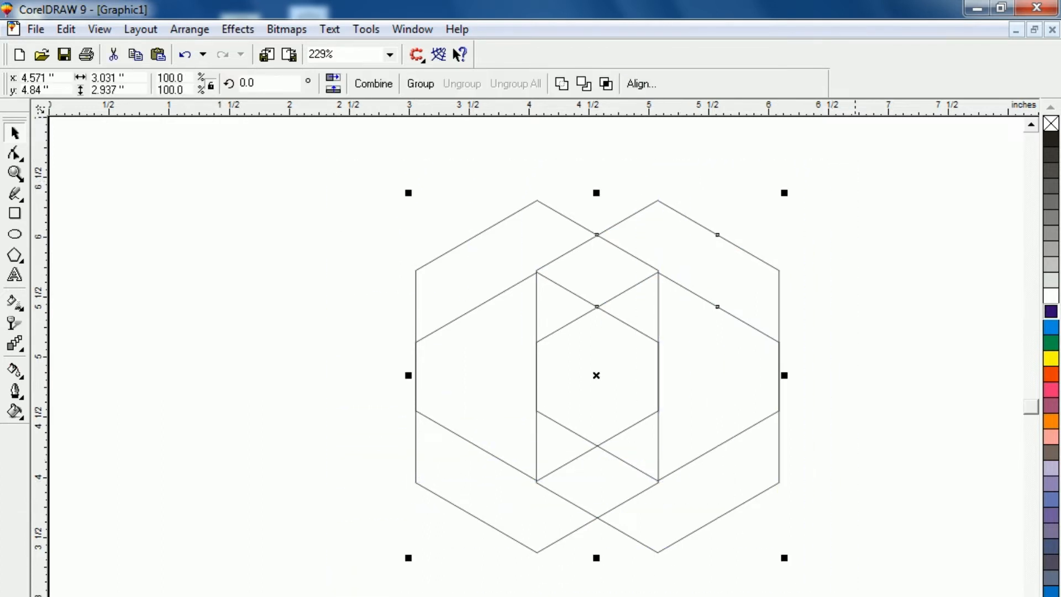
{"action": "left_click", "coordinate": [1051, 375]}
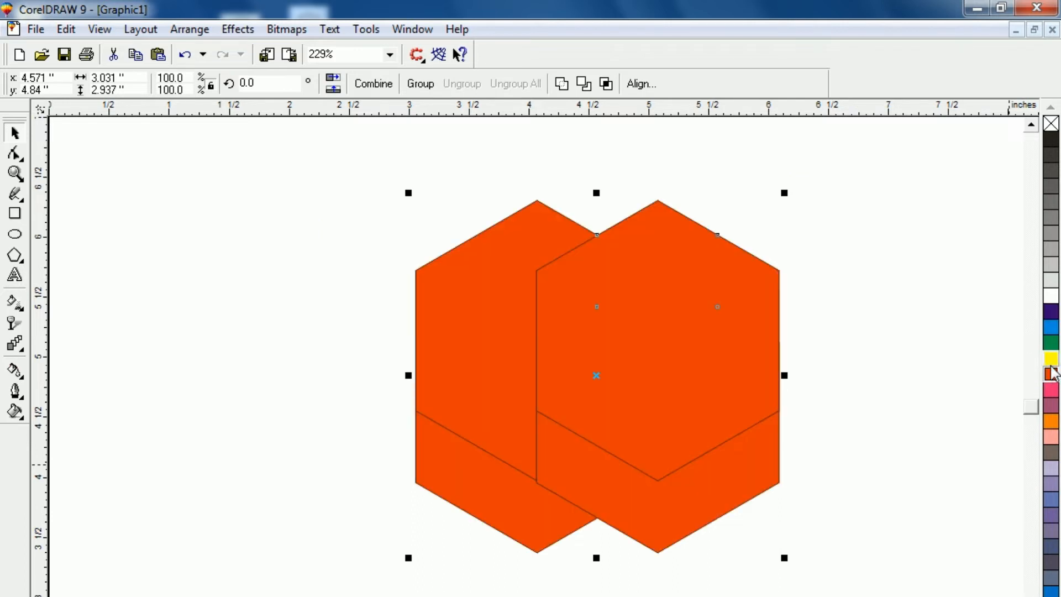
{"action": "right_click", "coordinate": [1051, 360]}
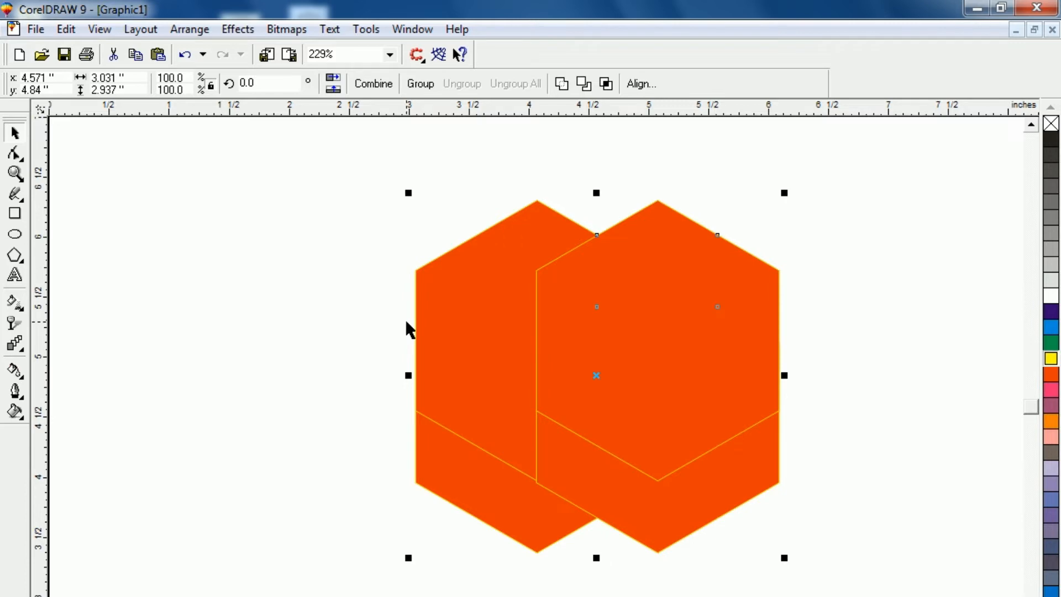
{"action": "key", "text": "ctrl+l"}
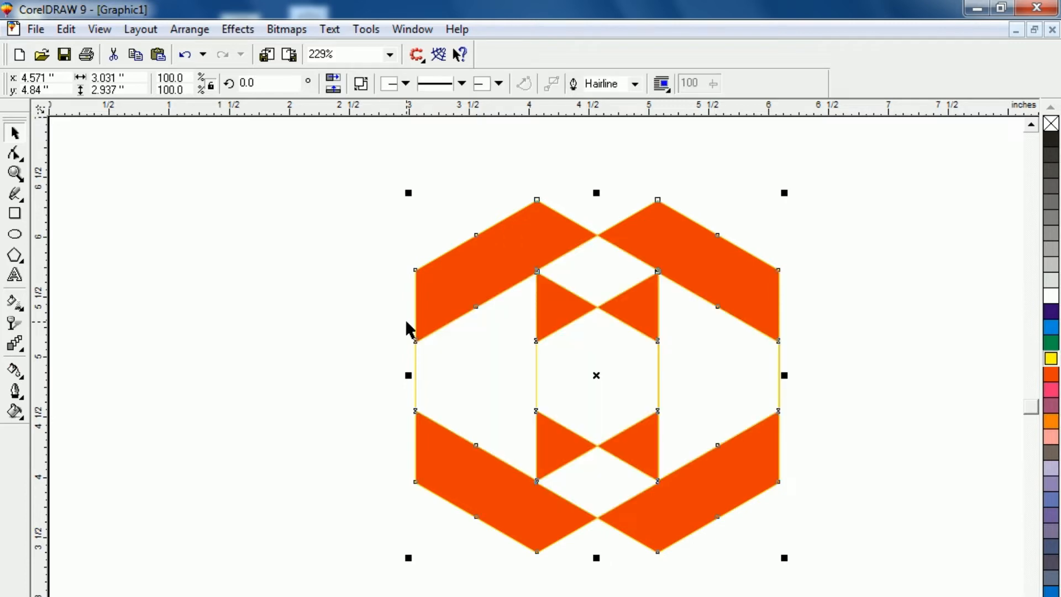
{"action": "left_click", "coordinate": [250, 224]}
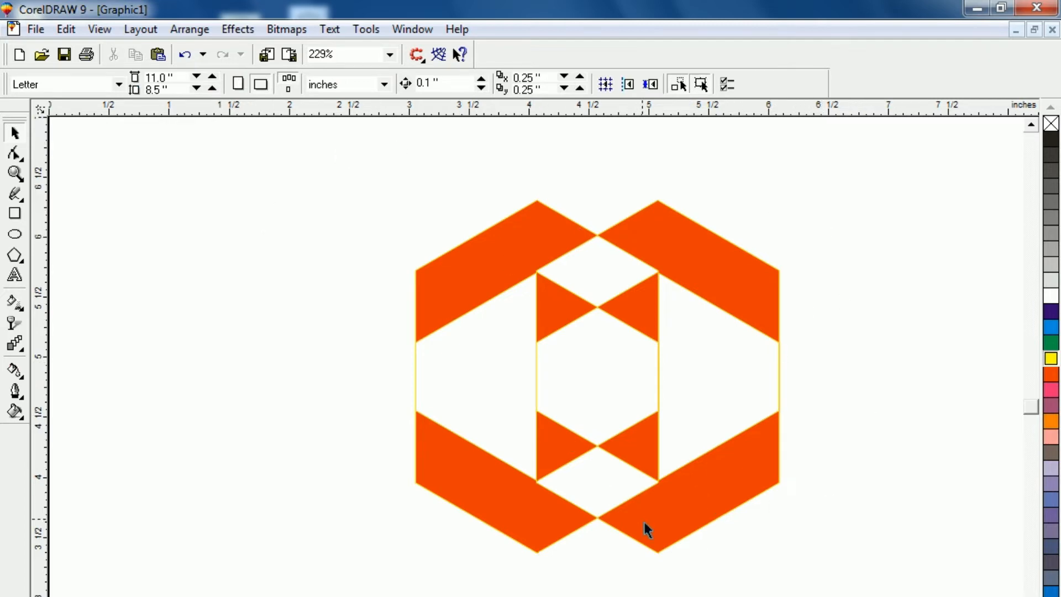
Step: Create two progressively flatter copies of the combined shape about its centre, about 0.70 and 0.17 inch high
{"action": "left_click", "coordinate": [457, 301]}
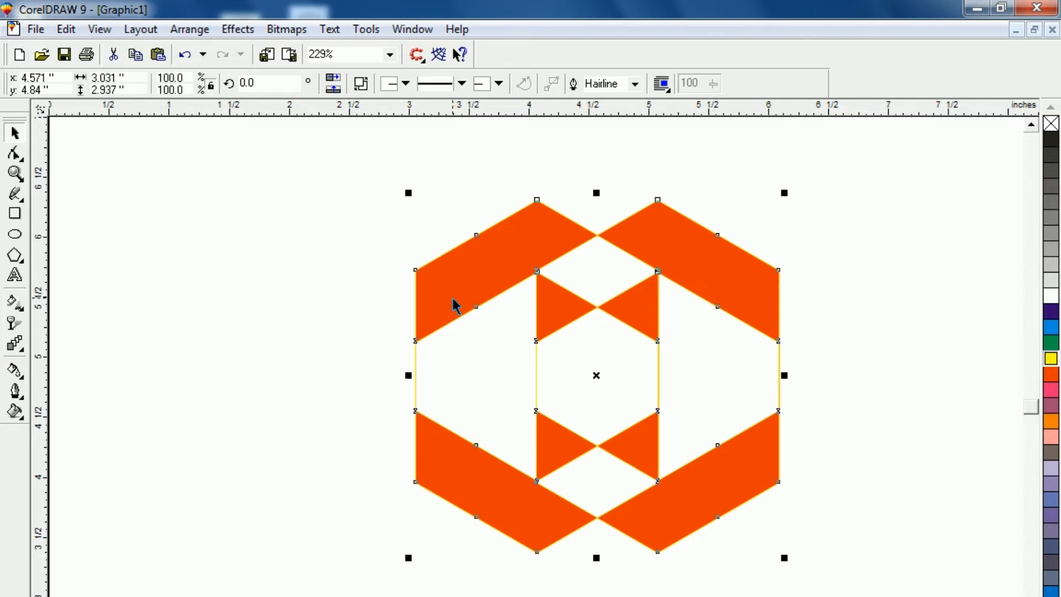
{"action": "left_click_drag", "start_coordinate": [598, 193], "coordinate": [592, 328]}
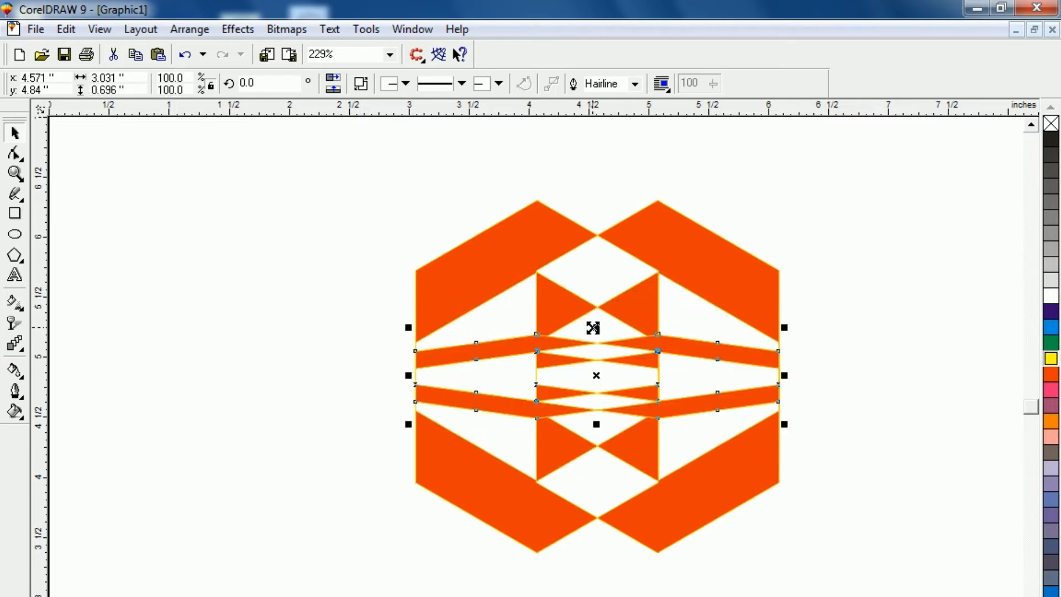
{"action": "key", "text": "ctrl+r"}
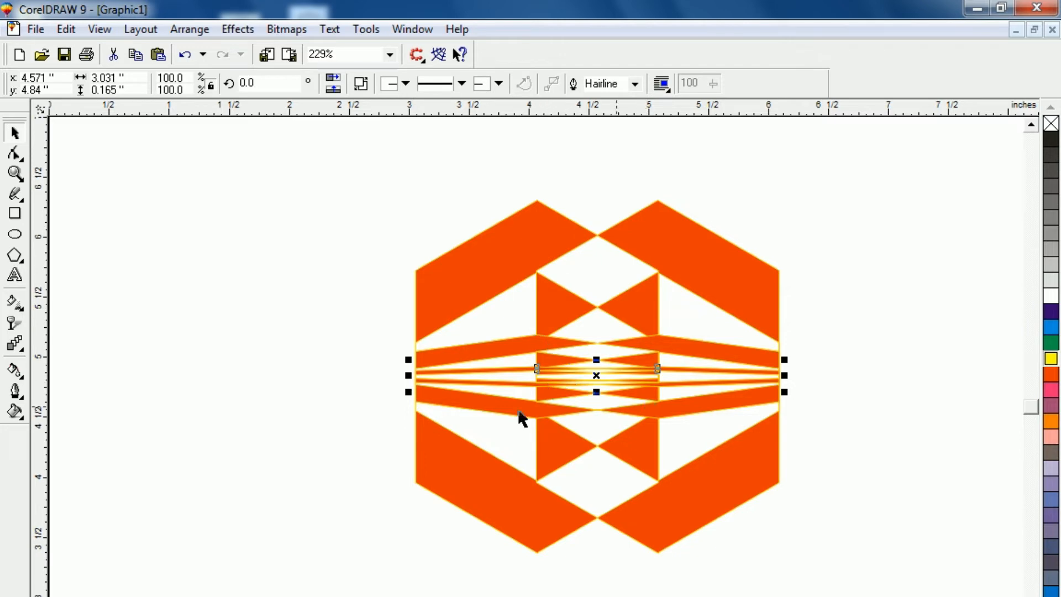
Step: Group the combined shape with its two flattened copies
{"action": "left_click", "coordinate": [320, 261]}
{"action": "left_click_drag", "start_coordinate": [350, 133], "coordinate": [894, 592]}
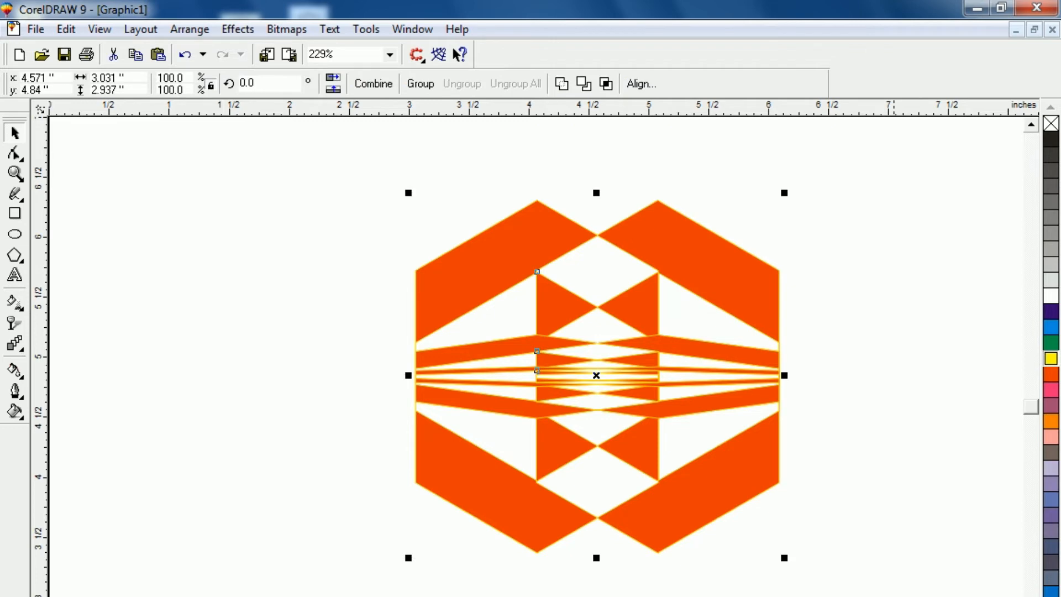
{"action": "key", "text": "ctrl+g"}
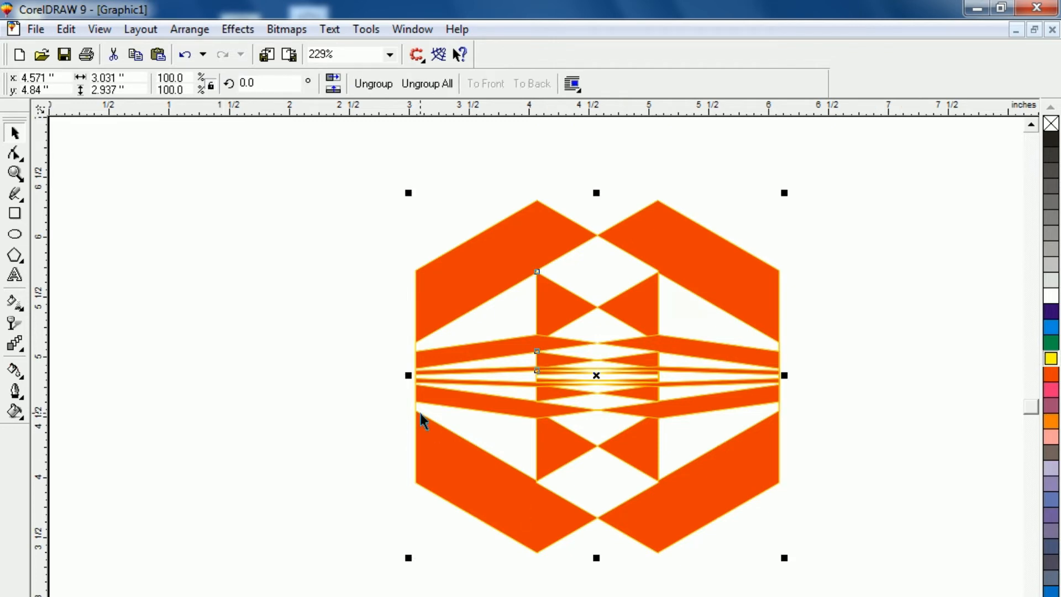
Step: Add two mirrored copies of the group in a row to the right, leaving a 0.1 inch gap between neighbours
{"action": "key", "text": "F3"}
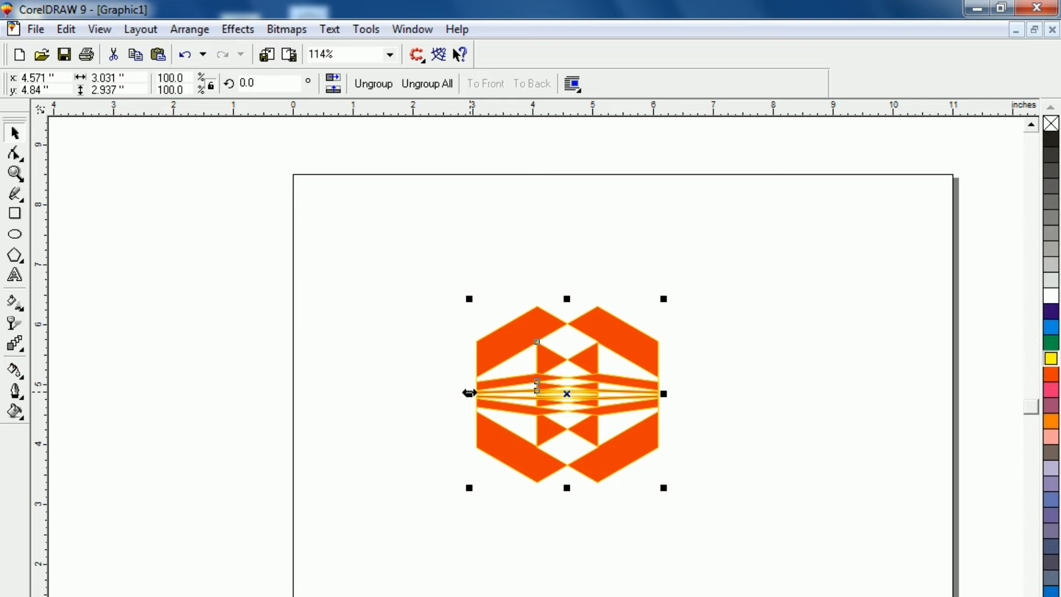
{"action": "left_click_drag", "start_coordinate": [470, 393], "coordinate": [692, 394]}
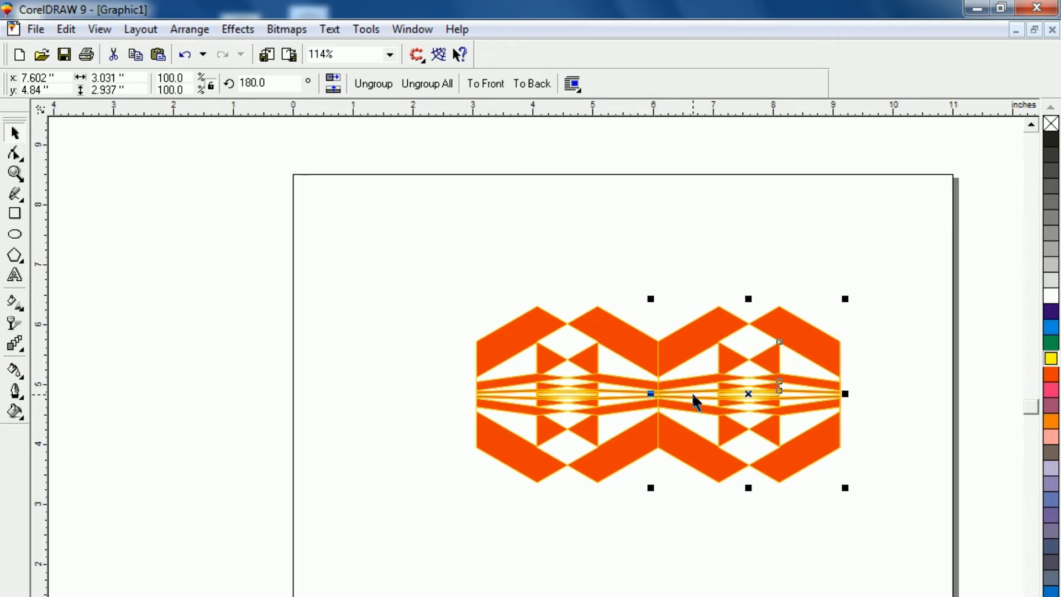
{"action": "key", "text": "Right"}
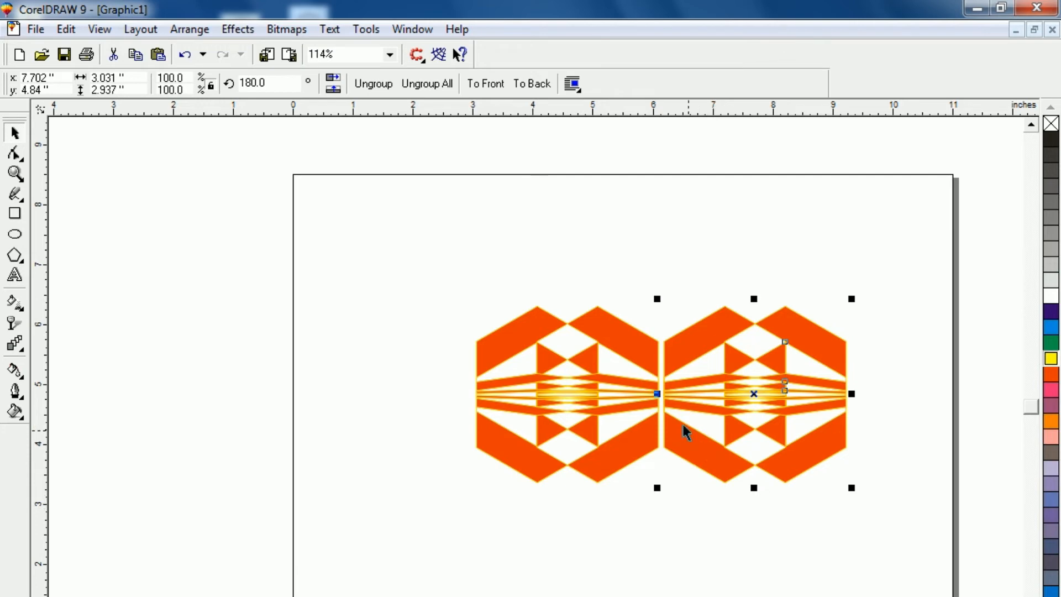
{"action": "left_click_drag", "start_coordinate": [657, 394], "coordinate": [882, 397]}
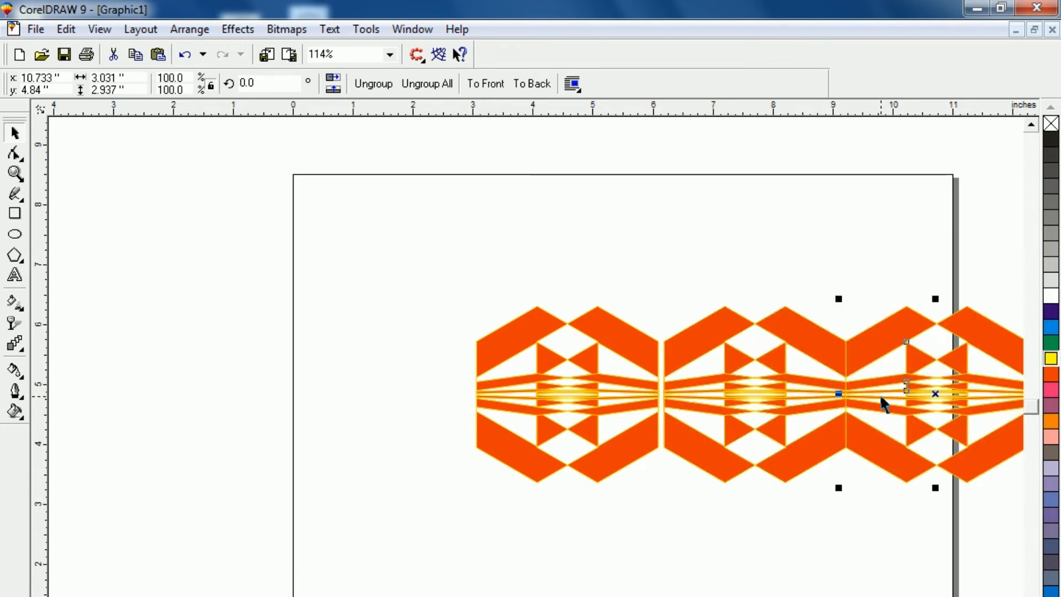
{"action": "key", "text": "Right"}
Step: Move the row of three motifs about 1.94 inches left so that it lies within the page
{"action": "key", "text": "F3"}
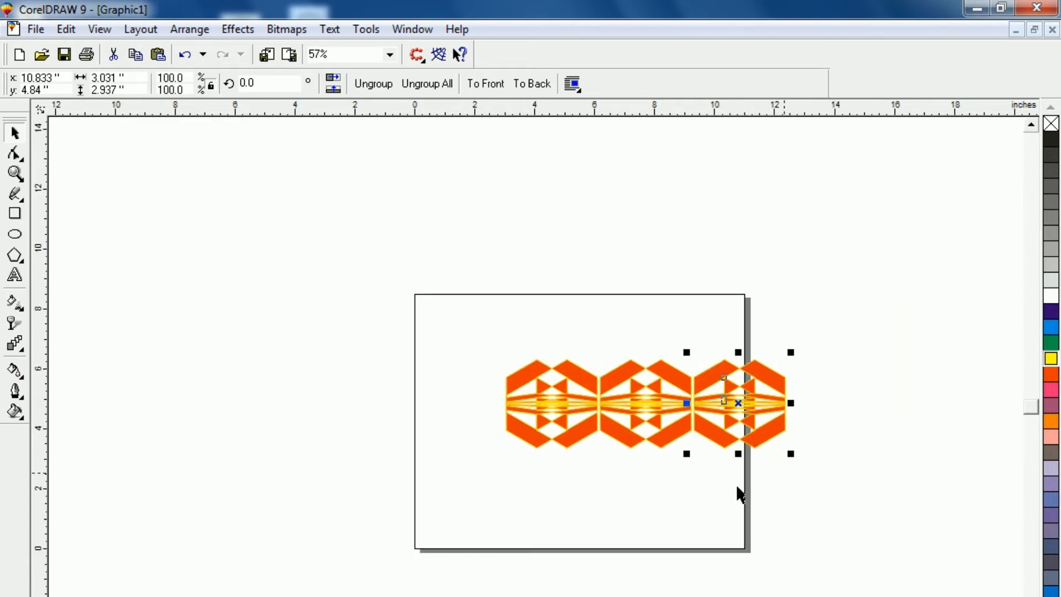
{"action": "left_click", "coordinate": [740, 494]}
{"action": "left_click_drag", "start_coordinate": [476, 325], "coordinate": [848, 512]}
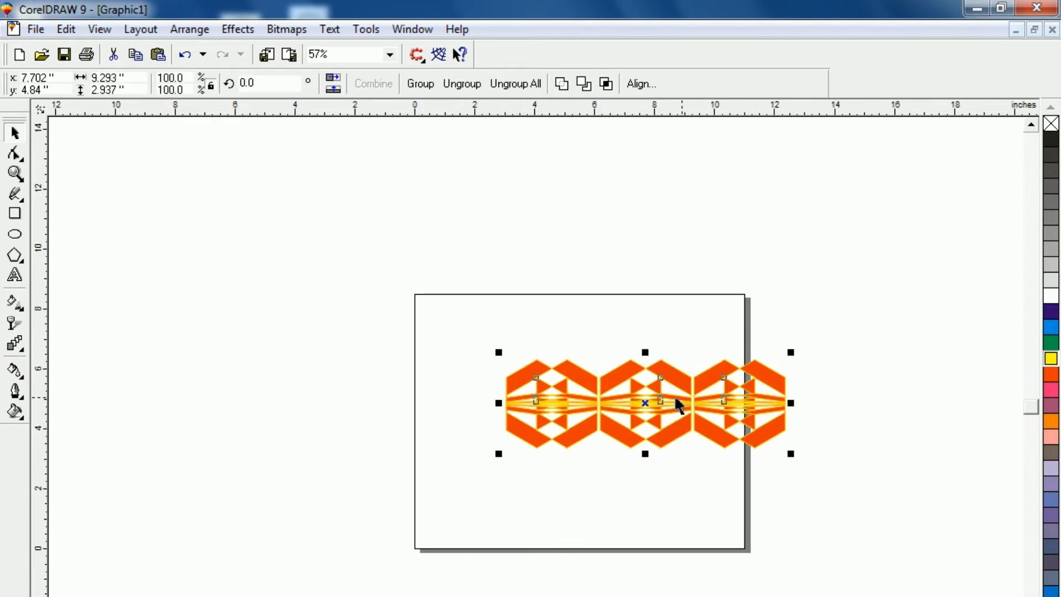
{"action": "left_click_drag", "start_coordinate": [645, 403], "coordinate": [588, 407]}
{"action": "left_click", "coordinate": [574, 473]}
Step: Flatten all three motifs together about their horizontal centre line to a height of about 0.37 inch
{"action": "left_click_drag", "start_coordinate": [370, 268], "coordinate": [835, 525]}
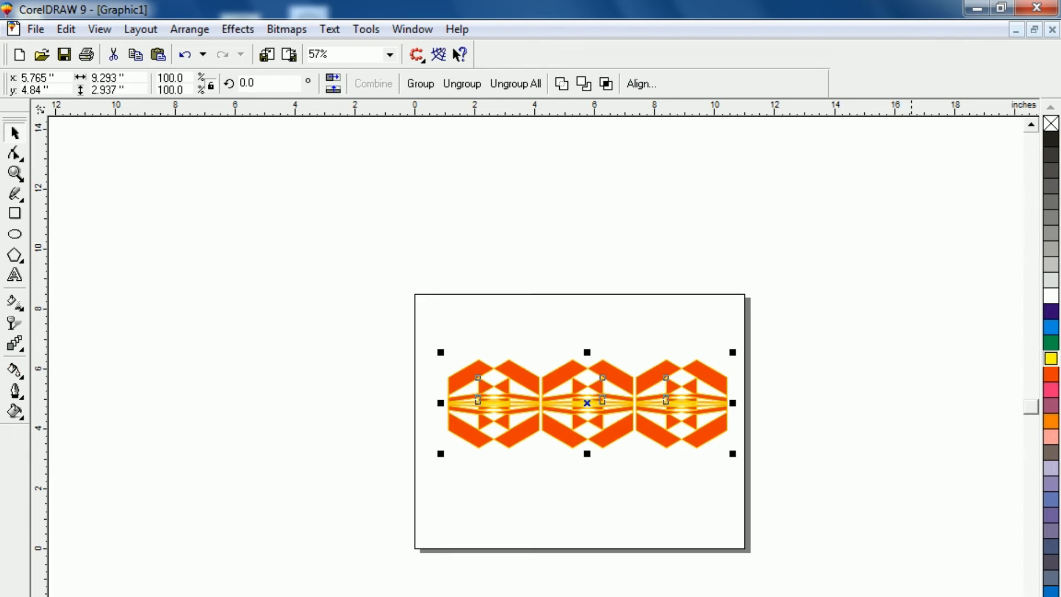
{"action": "key", "text": "shift+F2"}
{"action": "key", "text": "F3"}
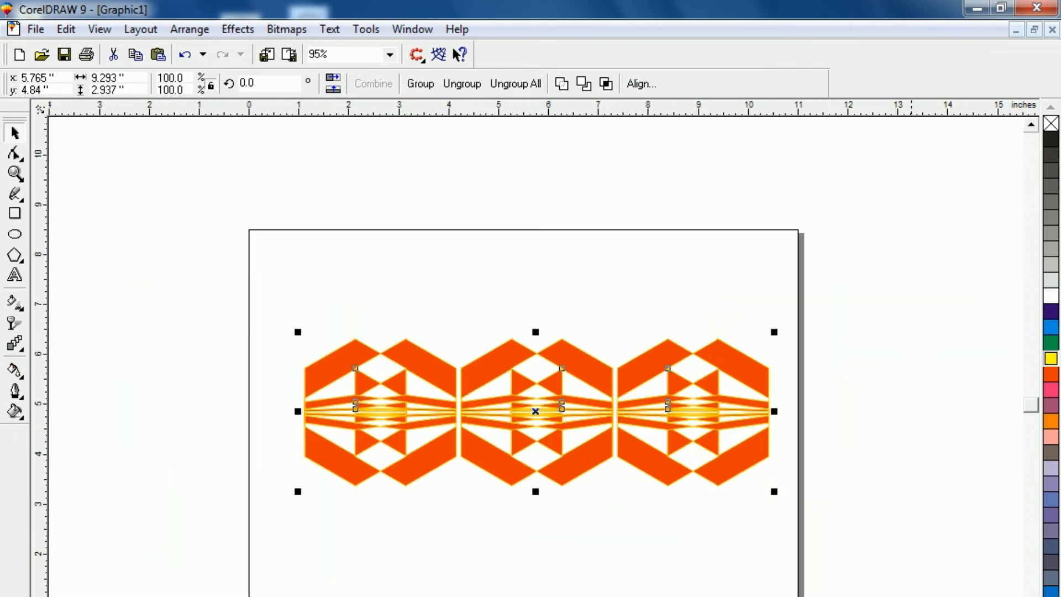
{"action": "left_click", "coordinate": [264, 332]}
{"action": "left_click_drag", "start_coordinate": [243, 274], "coordinate": [807, 593]}
{"action": "left_click_drag", "start_coordinate": [537, 333], "coordinate": [522, 398]}
{"action": "left_click", "coordinate": [519, 488]}
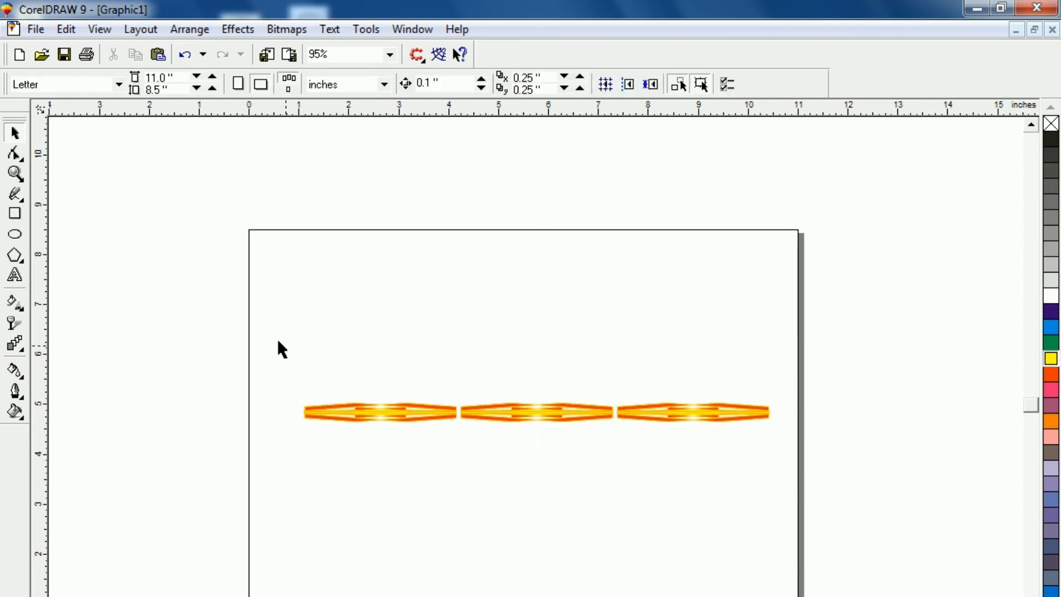
Step: Place a copy of the whole three-motif row rotated about 15 degrees clockwise around the row's centre
{"action": "left_click_drag", "start_coordinate": [237, 318], "coordinate": [827, 506]}
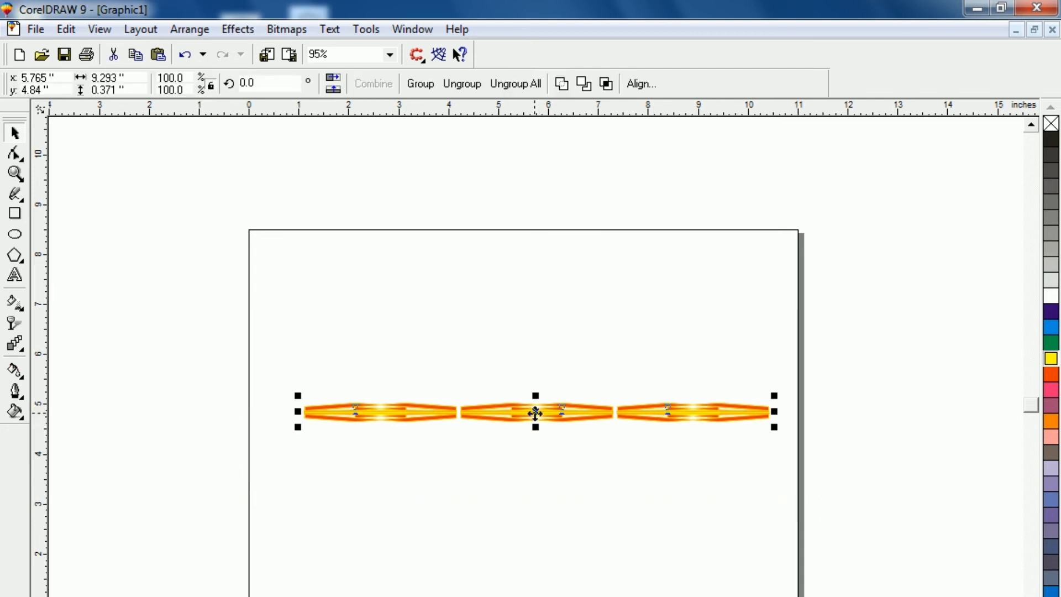
{"action": "left_click", "coordinate": [535, 413]}
{"action": "left_click", "coordinate": [284, 358]}
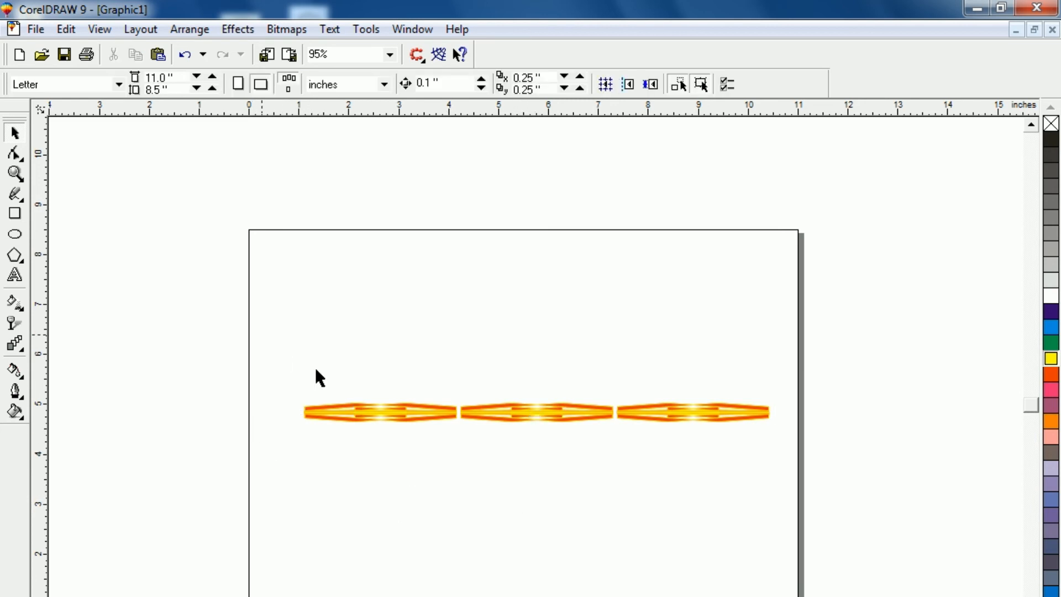
{"action": "left_click_drag", "start_coordinate": [259, 333], "coordinate": [819, 480]}
{"action": "left_click", "coordinate": [641, 414]}
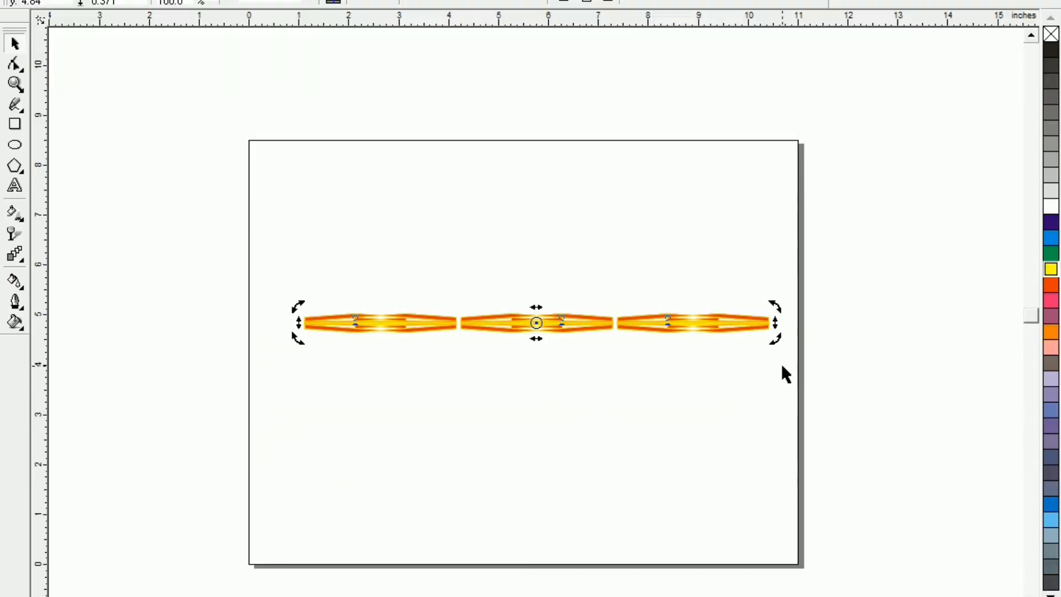
{"action": "left_click_drag", "start_coordinate": [776, 346], "coordinate": [752, 381]}
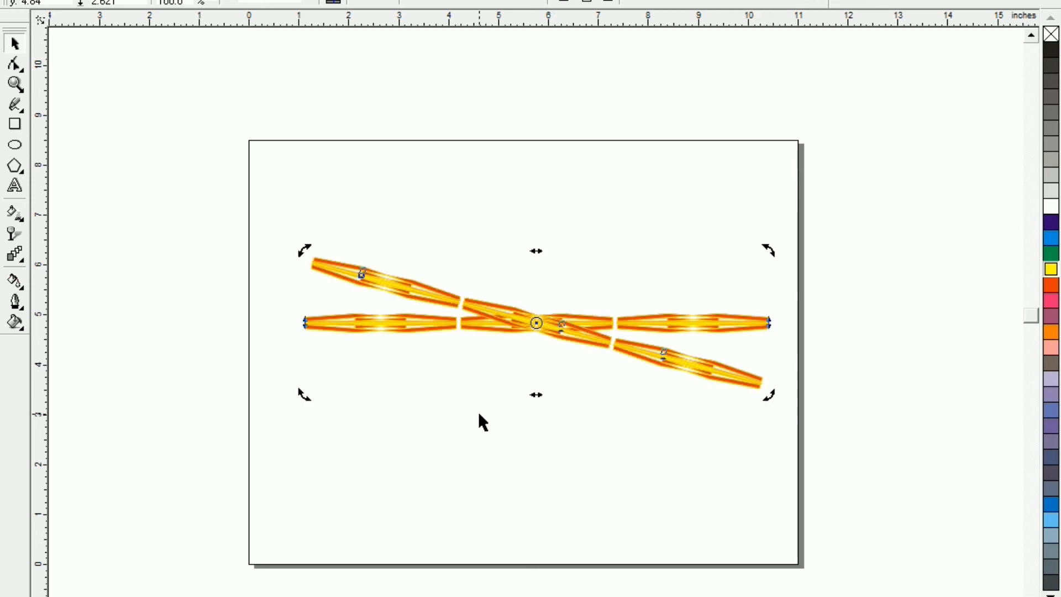
Step: Repeat the rotated copy around the common centre until the strips form a full 360-degree sunburst
{"action": "key", "text": "ctrl+r"}
{"action": "key", "text": "ctrl+r"}
{"action": "key", "text": "ctrl+r"}
{"action": "key", "text": "ctrl+r"}
{"action": "key", "text": "ctrl+r"}
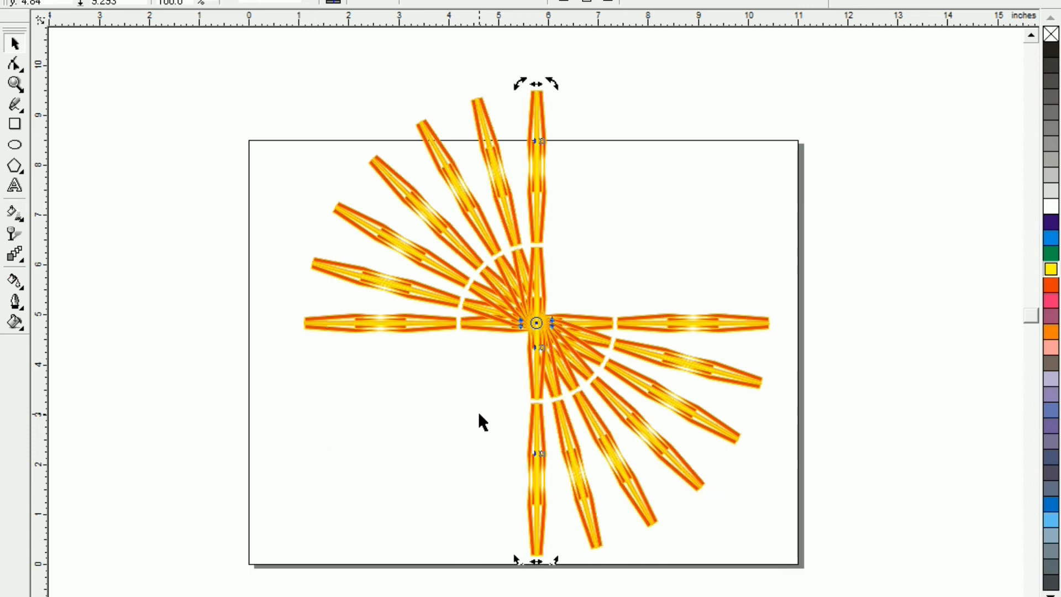
{"action": "key", "text": "ctrl+r"}
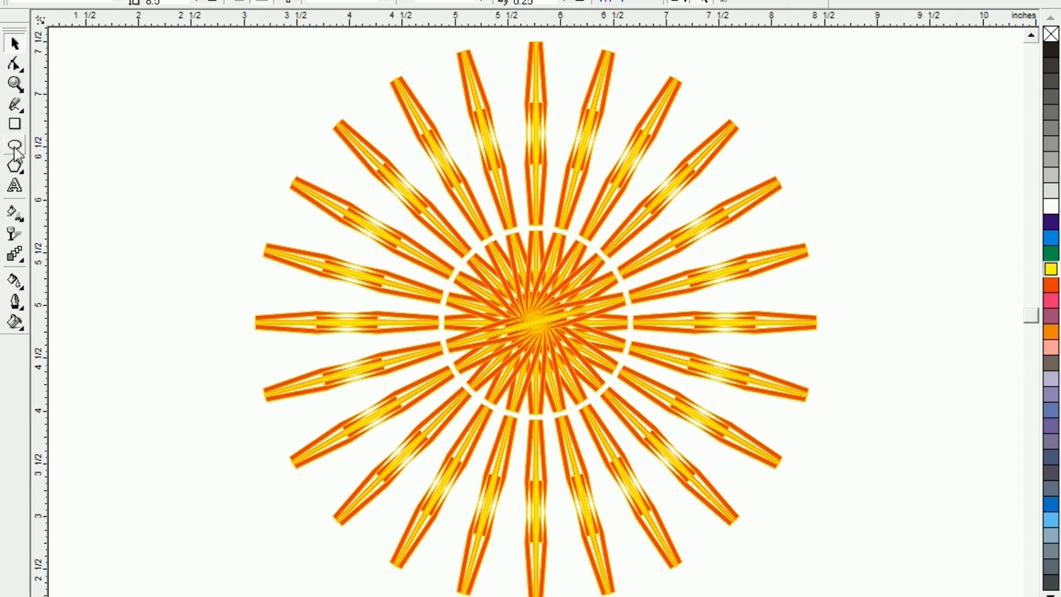
Step: Draw a circle about 0.52 inch across over the sunburst's centre and colour it white with no visible dark outline
{"action": "left_click", "coordinate": [16, 147]}
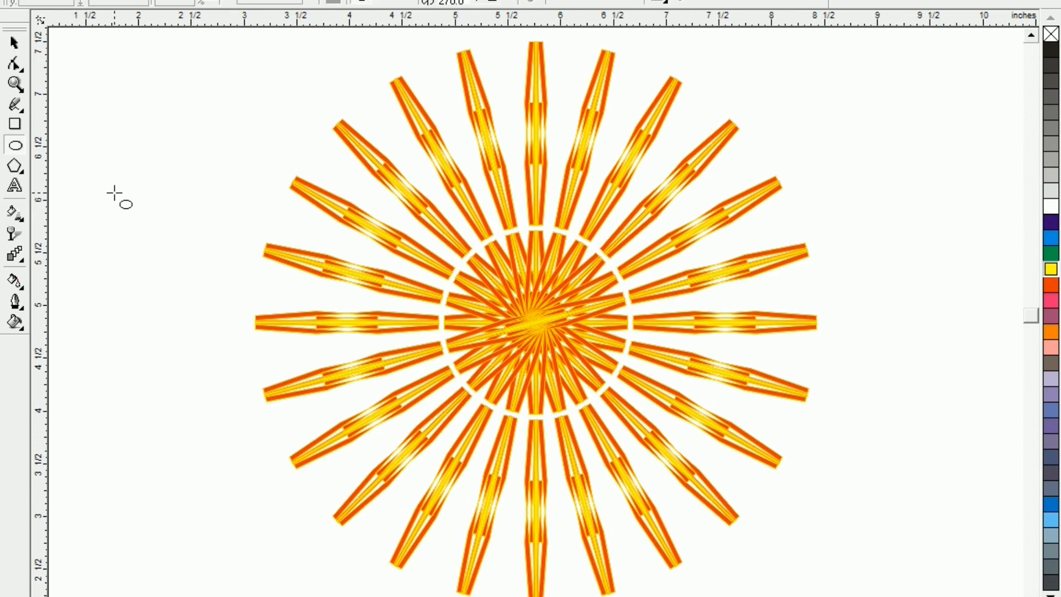
{"action": "left_click_drag", "start_coordinate": [115, 193], "coordinate": [535, 320]}
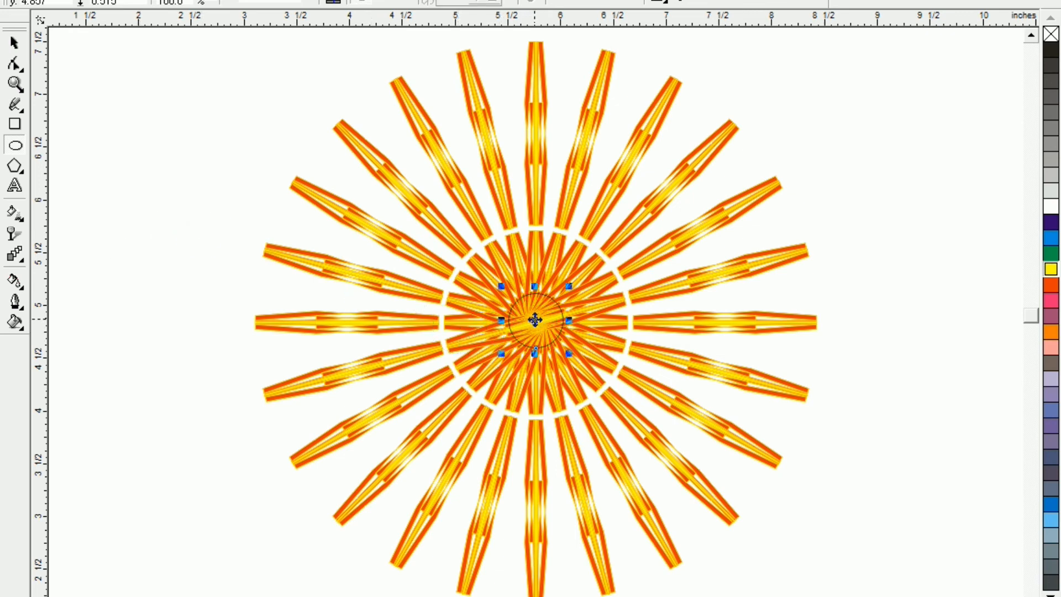
{"action": "left_click", "coordinate": [1050, 207]}
{"action": "key", "text": "F3"}
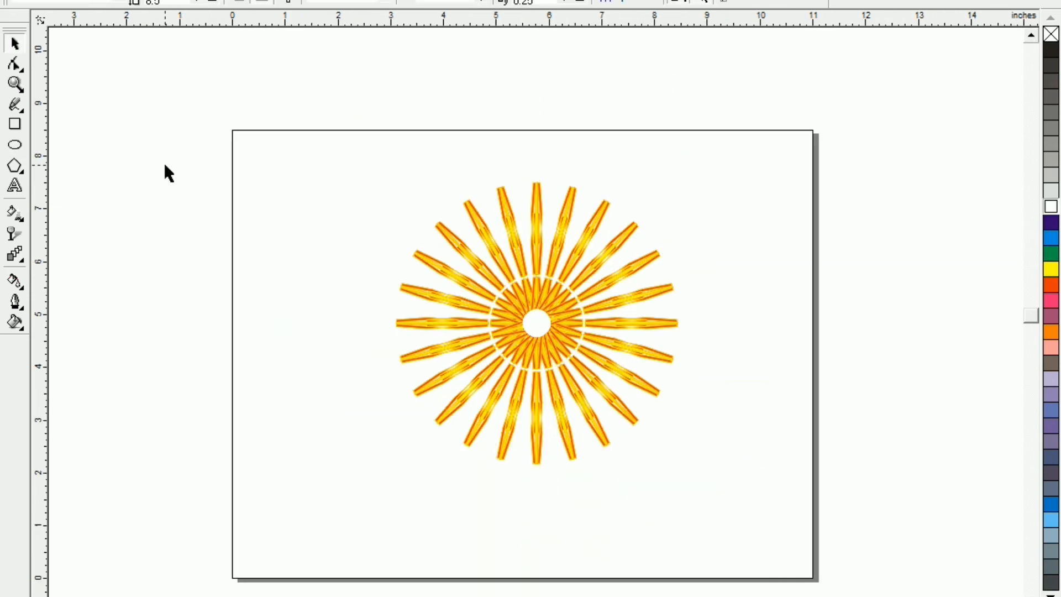
{"action": "key", "text": "z"}
{"action": "left_click_drag", "start_coordinate": [307, 130], "coordinate": [725, 530]}
{"action": "key", "text": "F3"}
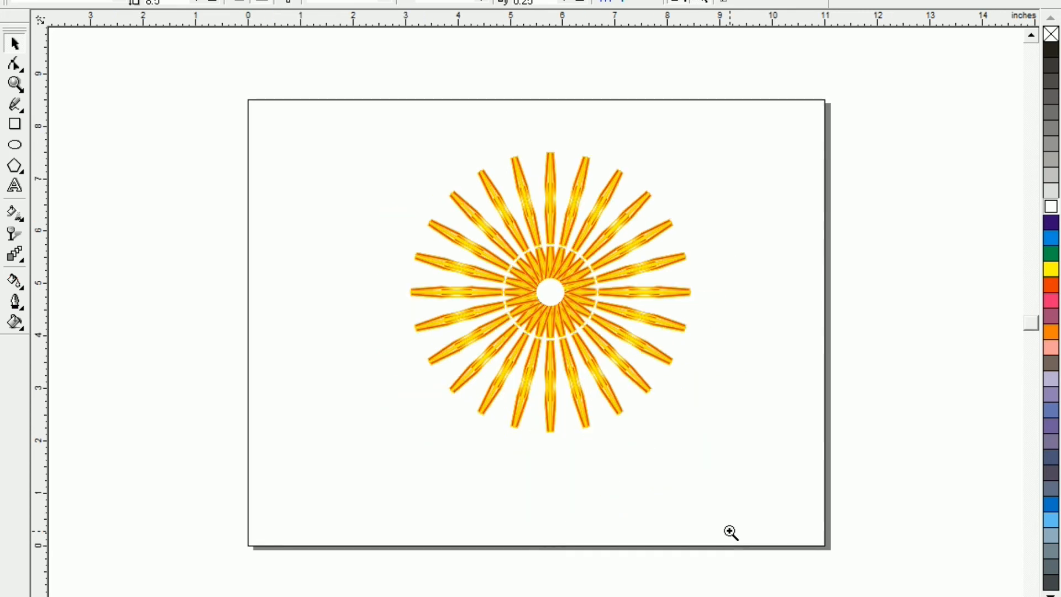
{"action": "key", "text": "F4"}
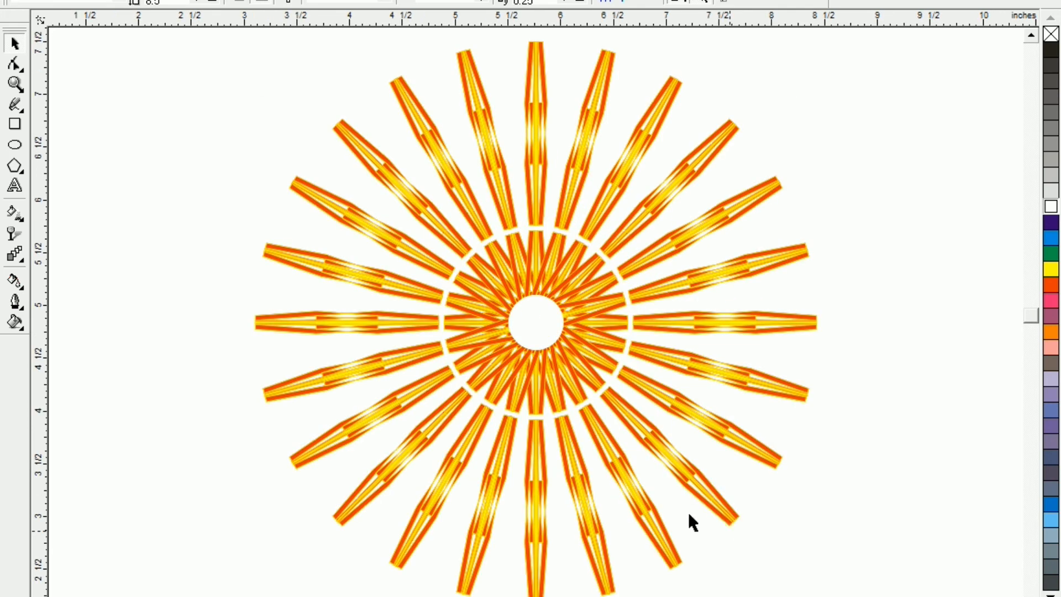